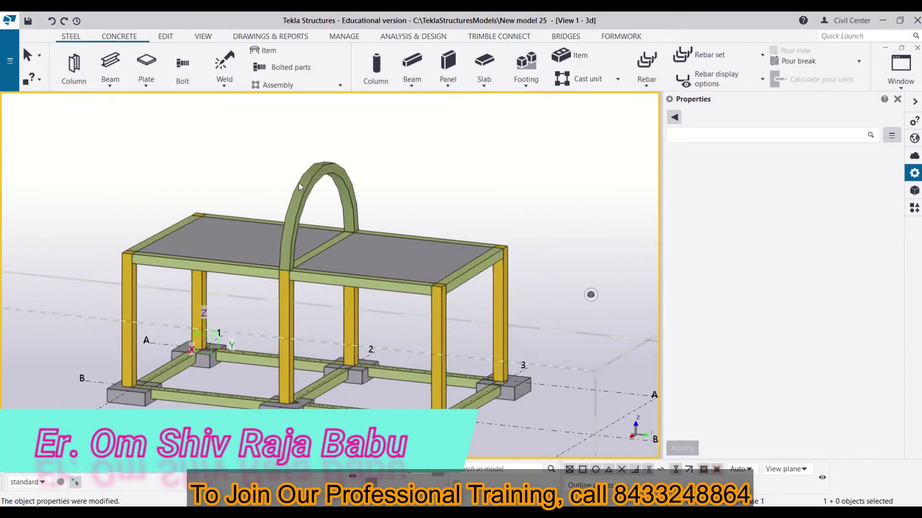
- Start a concrete beam from the CONCRETE tab and edit its curved-beam radius value
scroll(299, 187, down, 3)
click(119, 36)
click(110, 61)
scroll(773, 288, down, 3)
double_click(792, 313)
text(000)
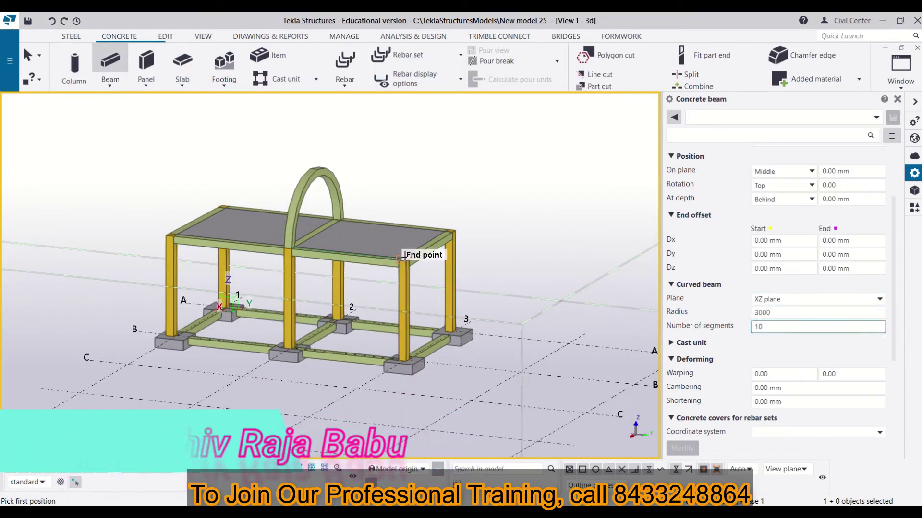
scroll(422, 256, up, 3)
scroll(308, 315, down, 3)
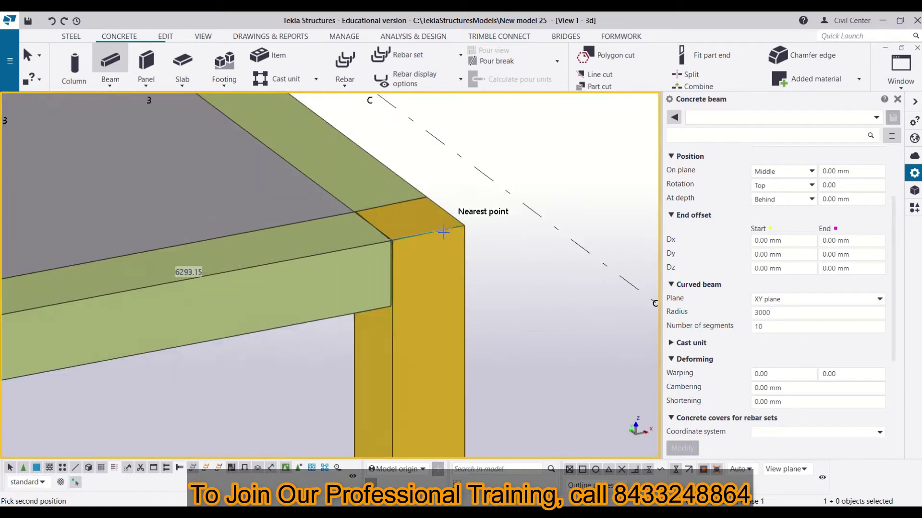
- Rotate the newly placed curved beam
click(600, 151)
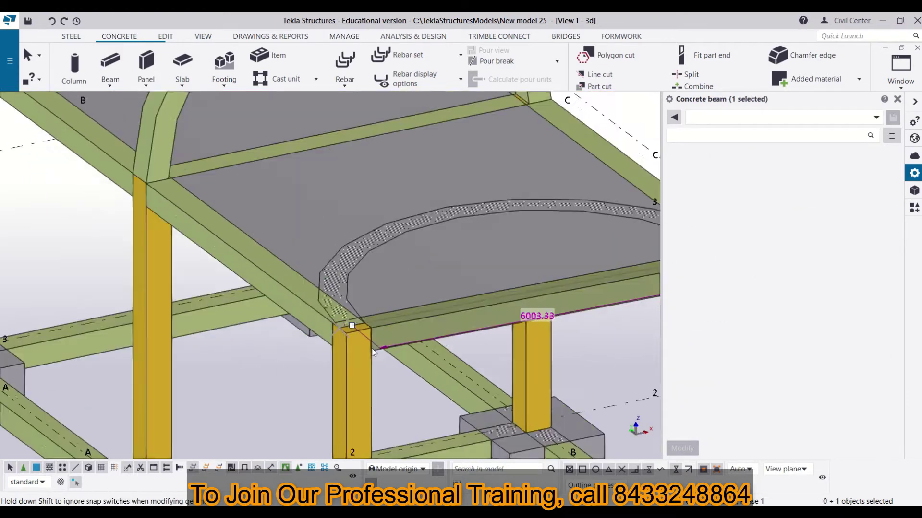
right_click(304, 271)
click(452, 366)
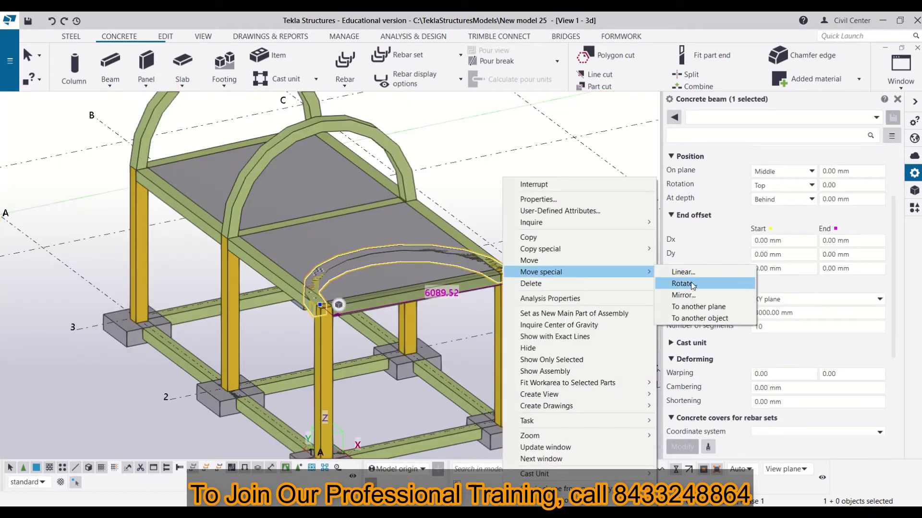
click(694, 287)
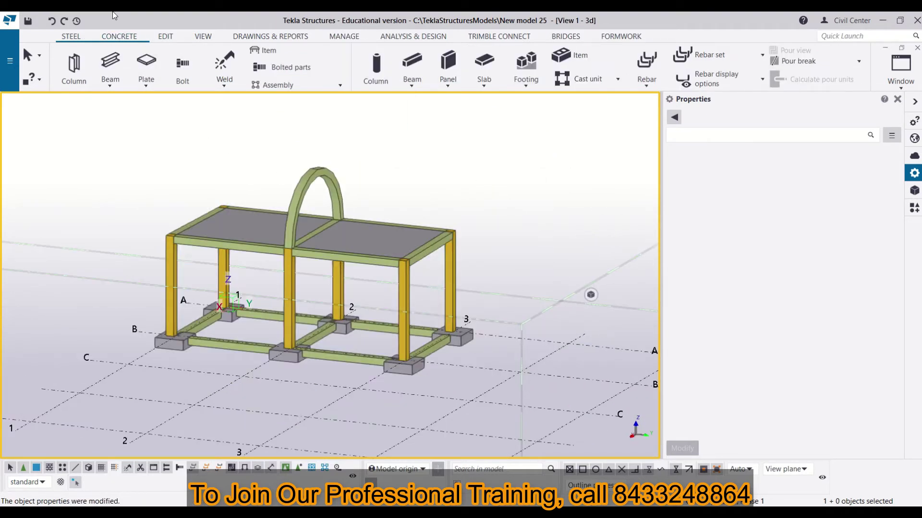
- Restart the concrete Beam and commit curved radius 3000, XZ plane, 10 segments
click(120, 37)
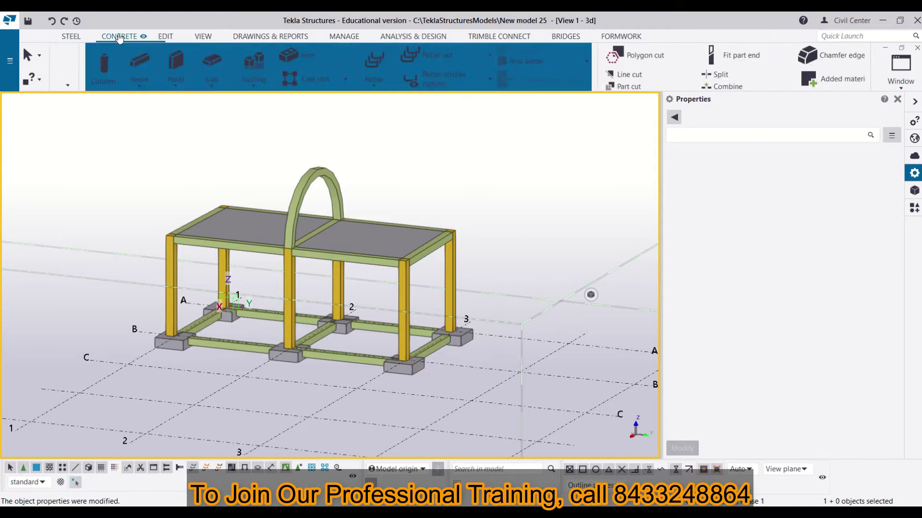
click(113, 61)
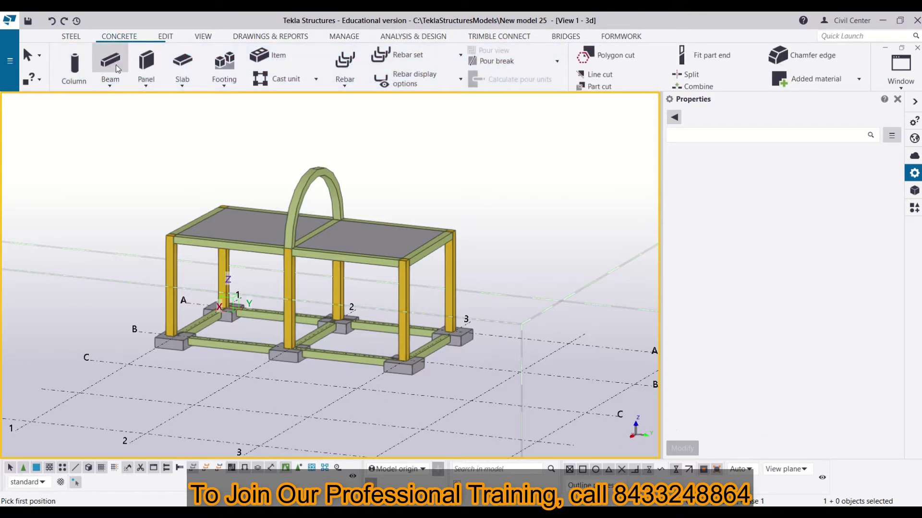
scroll(818, 263, up, 3)
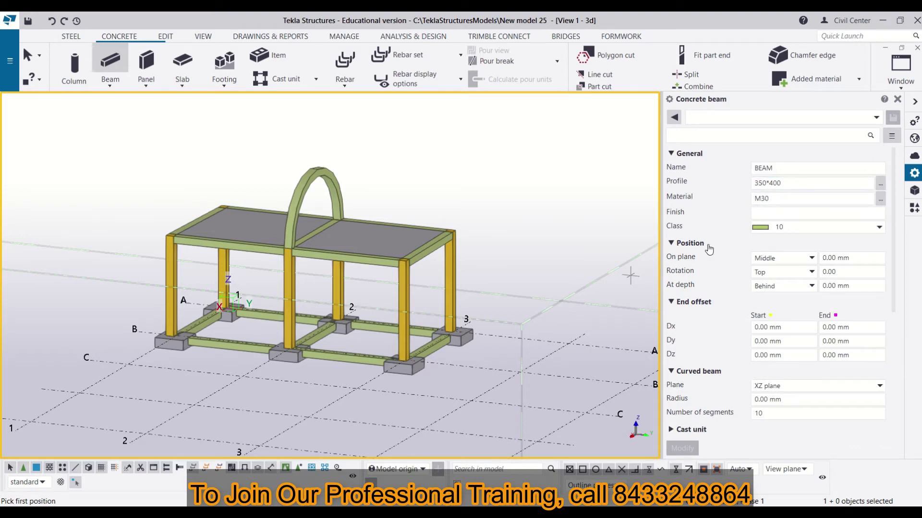
scroll(709, 249, down, 3)
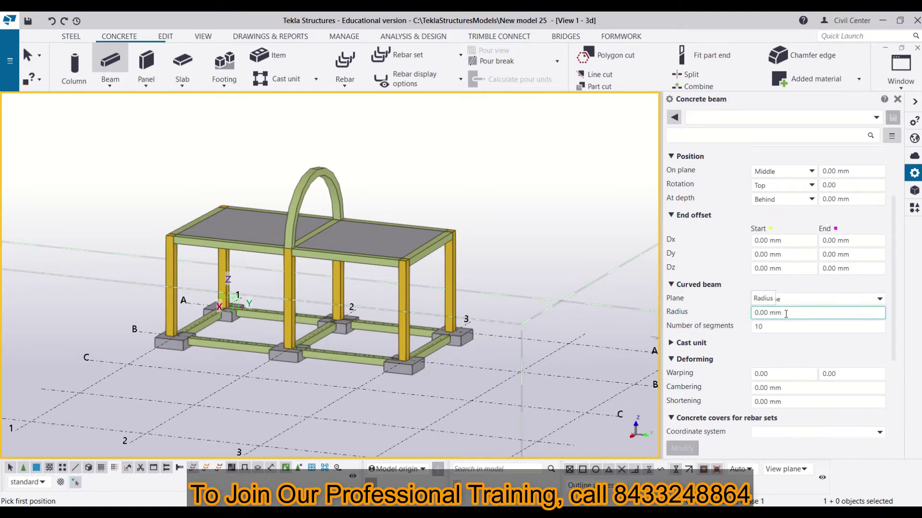
click(813, 326)
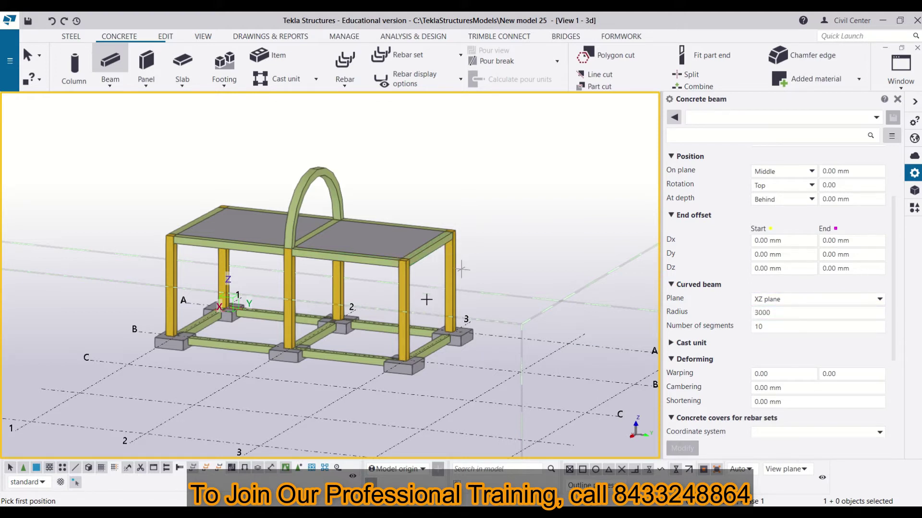
- Place the second arched beam from the column-top mid point to the far column top
middle_drag(409, 306, 503, 249)
scroll(390, 315, up, 6)
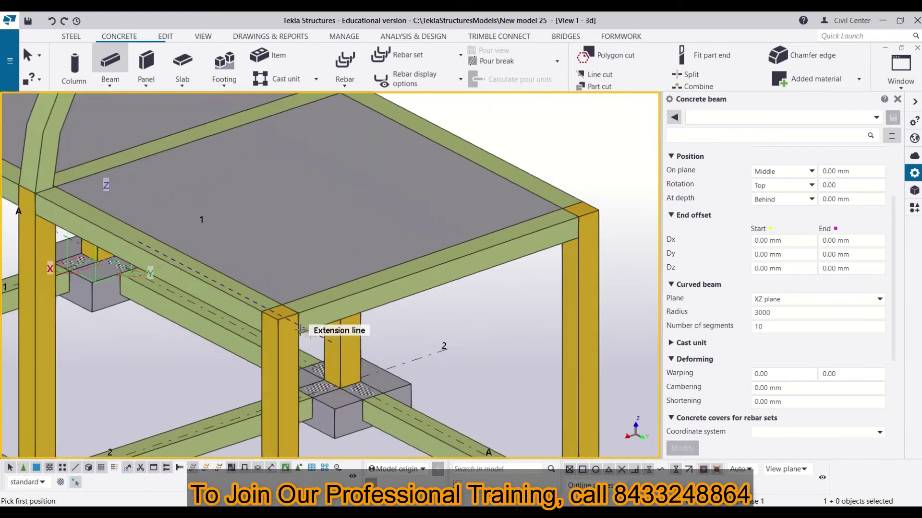
scroll(272, 314, up, 5)
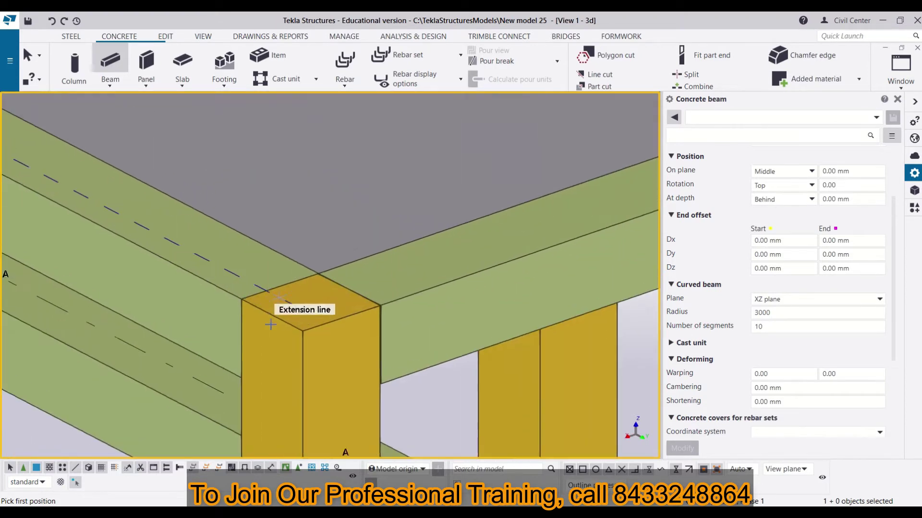
click(274, 316)
scroll(276, 316, down, 5)
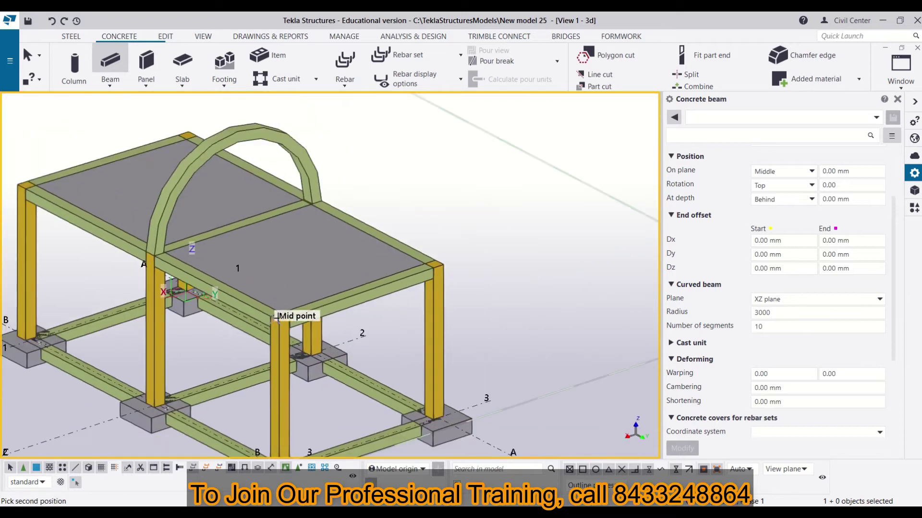
scroll(460, 263, up, 3)
scroll(460, 263, up, 3)
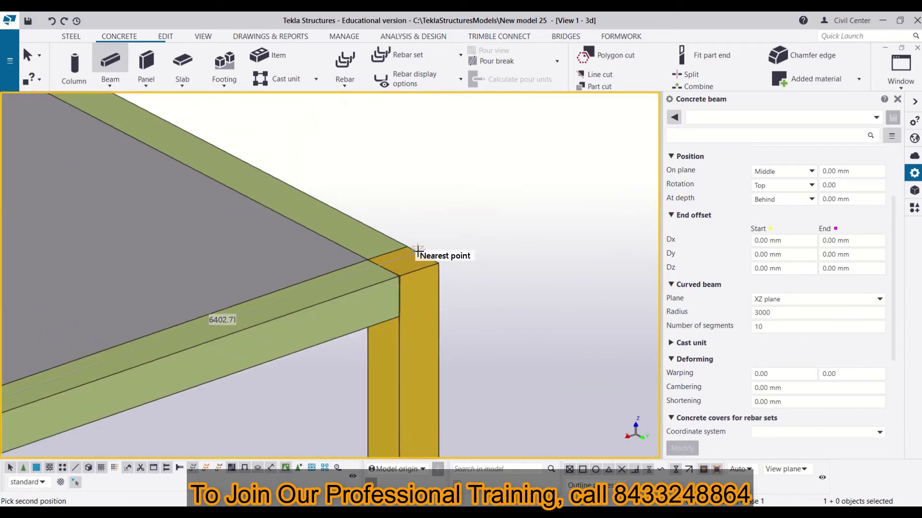
click(417, 253)
scroll(416, 253, down, 5)
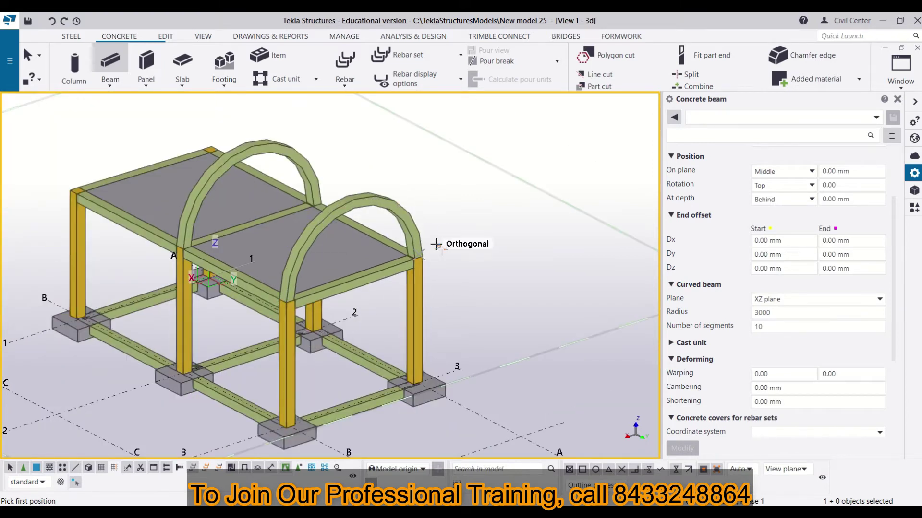
- Switch the curved beam plane from XZ to XY, keeping radius 3000
scroll(397, 285, down, 2)
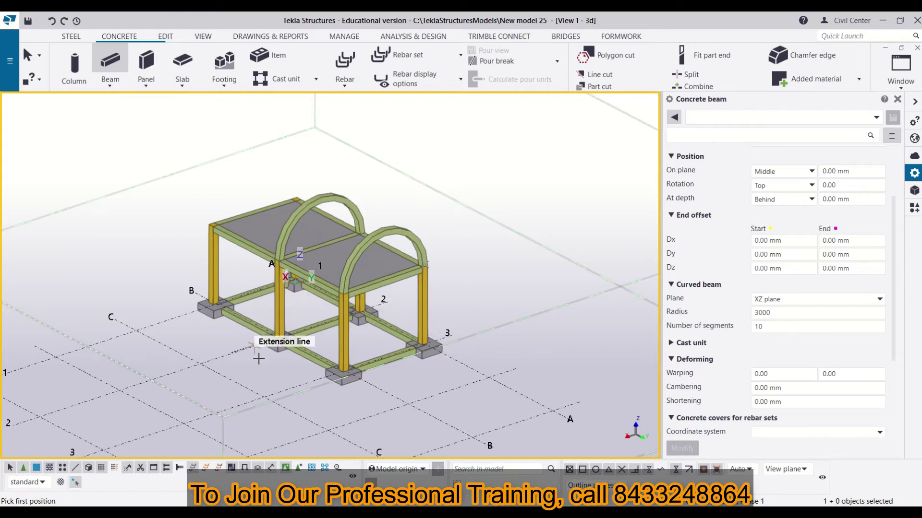
ctrl+middle_drag(258, 359, 165, 305)
scroll(176, 293, up, 5)
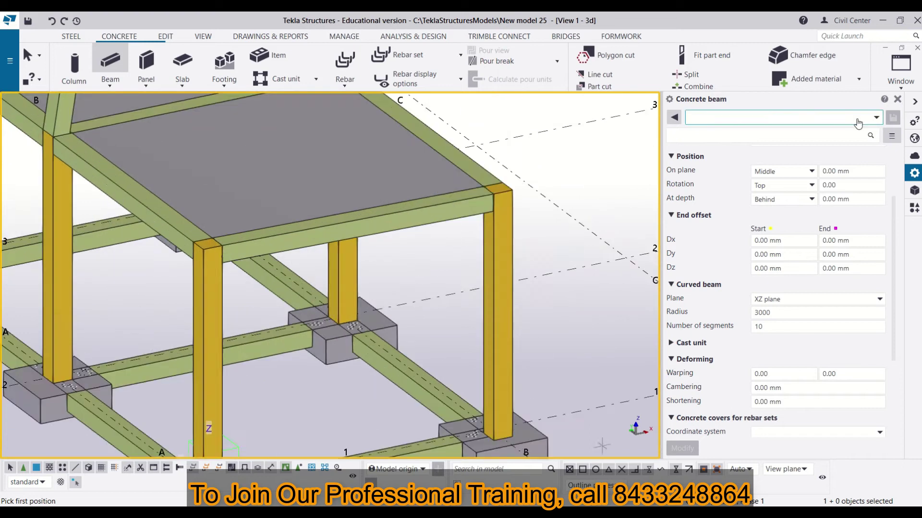
click(798, 302)
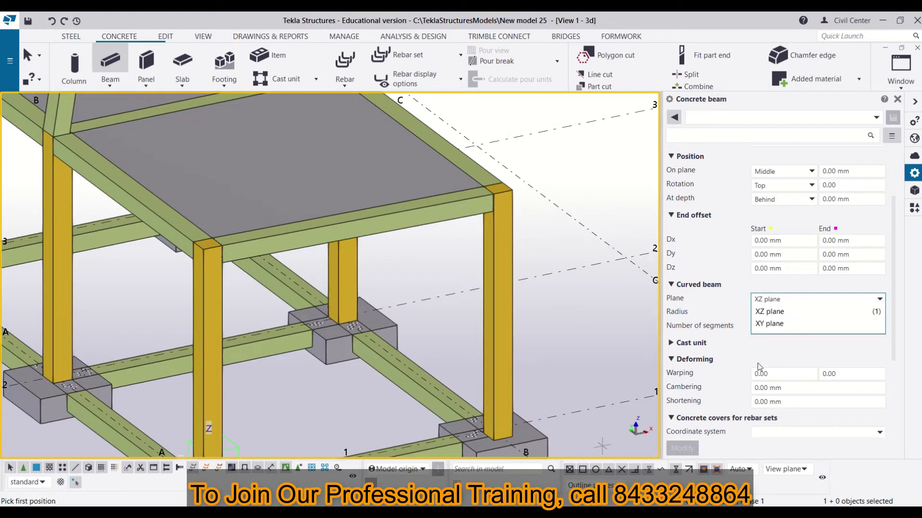
click(779, 327)
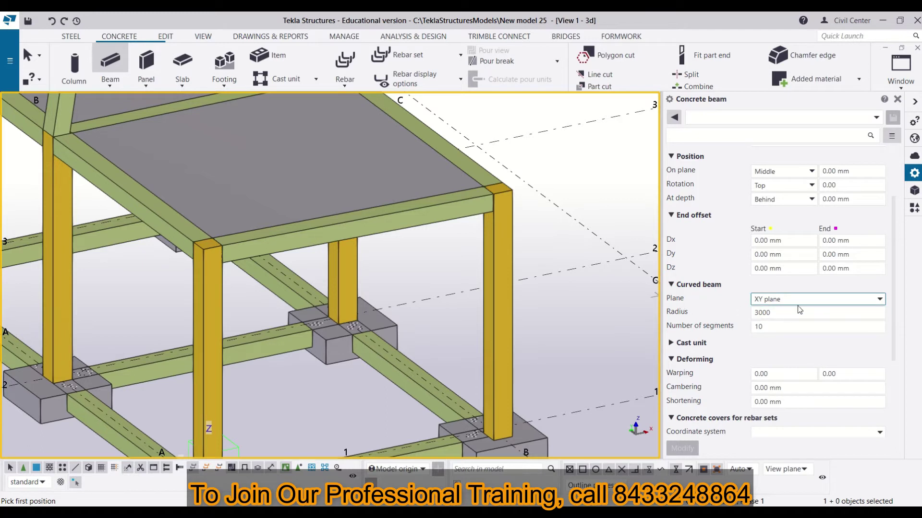
- Finish the XY-plane balcony beam at the other front column top
scroll(492, 192, up, 5)
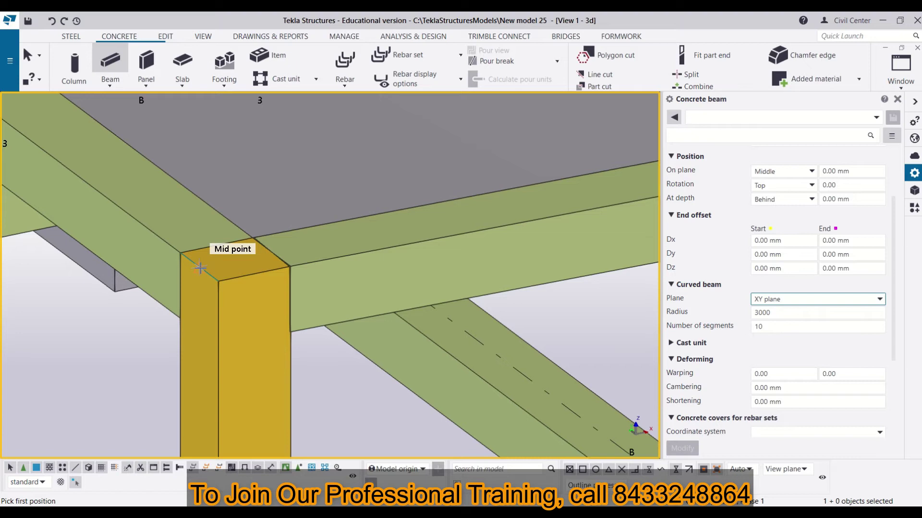
scroll(200, 267, down, 5)
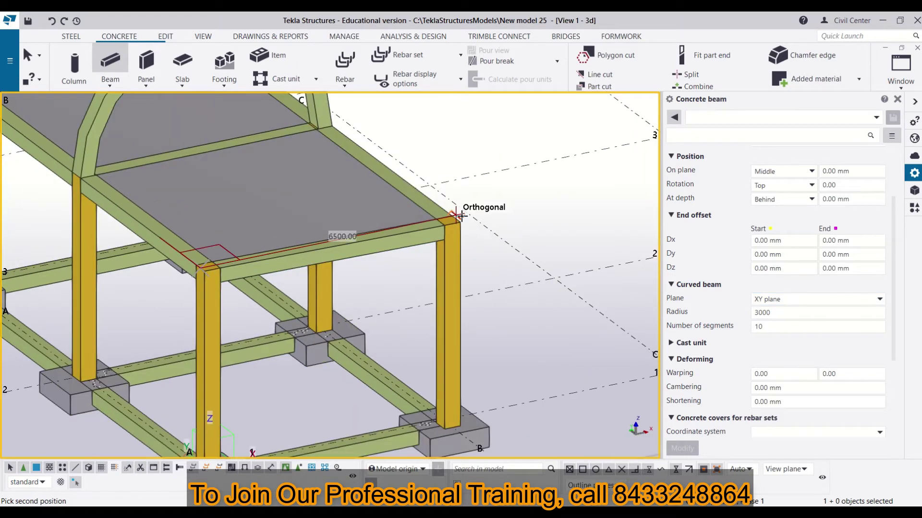
scroll(449, 249, up, 5)
click(442, 199)
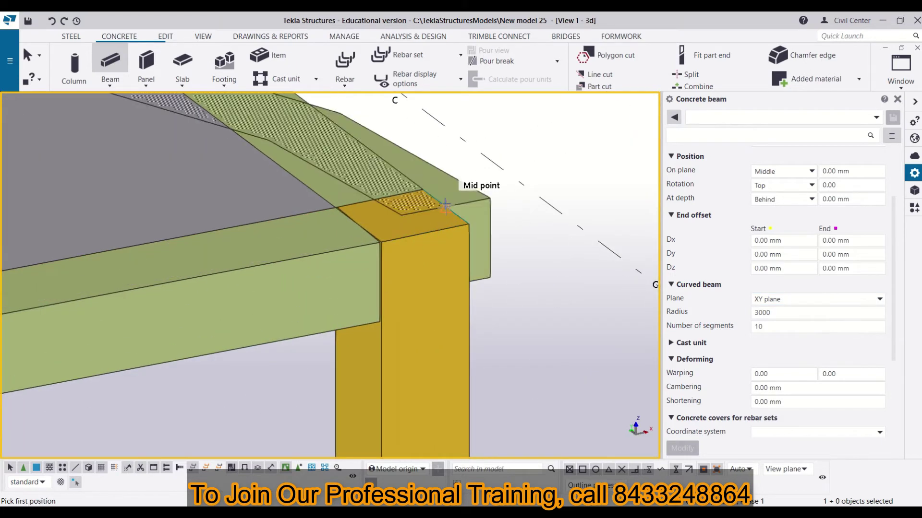
scroll(446, 205, down, 3)
scroll(446, 205, down, 1)
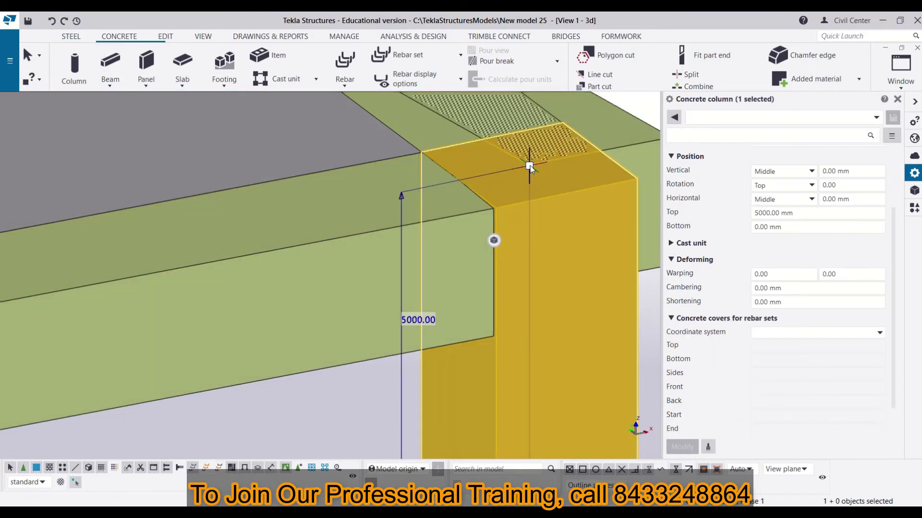
- Drag both balcony-beam end handles onto the front column-top corners, shortening it to about 6003 mm
click(629, 153)
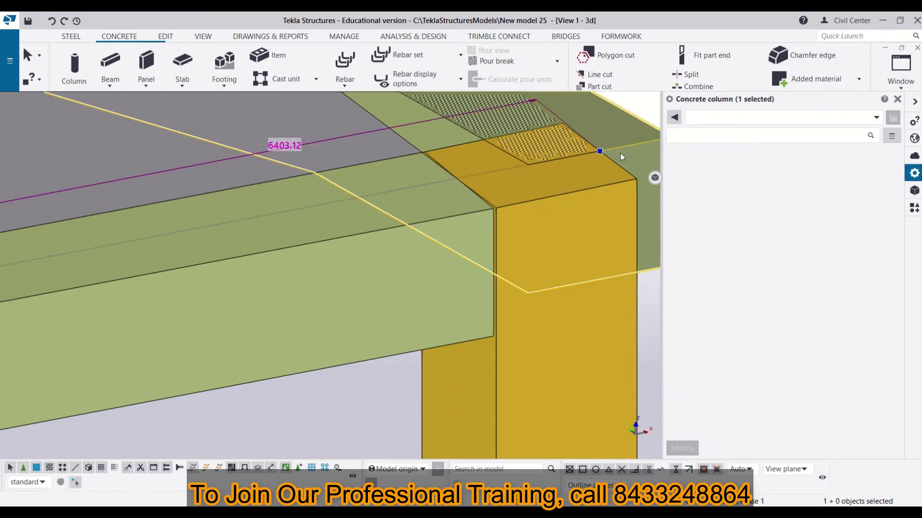
drag(599, 153, 529, 166)
scroll(511, 360, down, 10)
scroll(258, 349, up, 10)
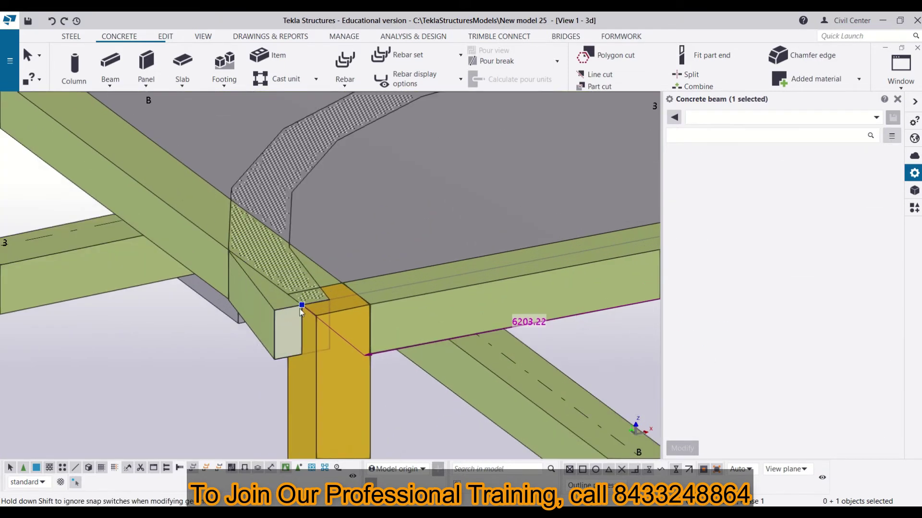
drag(299, 304, 329, 285)
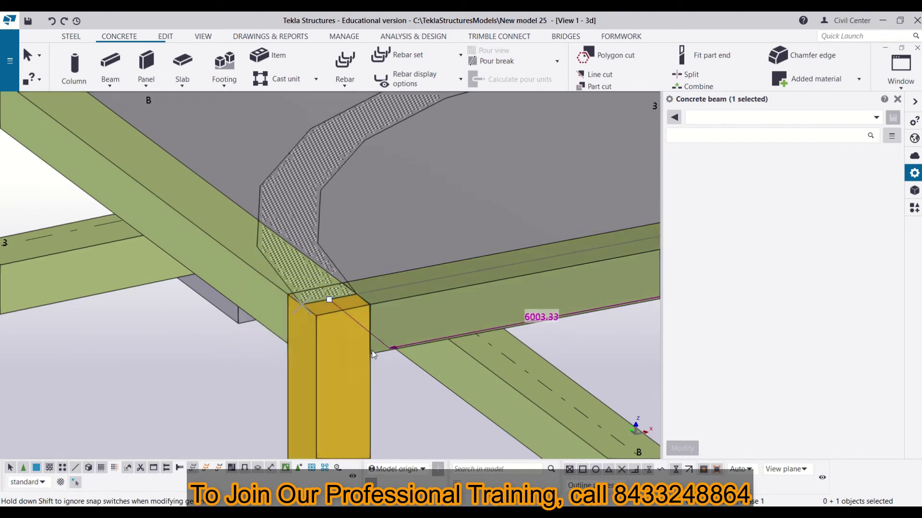
scroll(503, 336, down, 10)
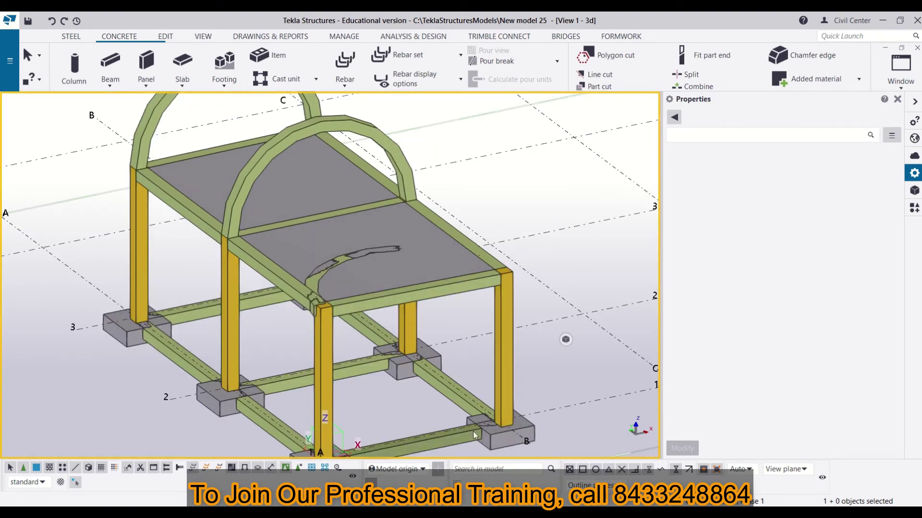
- Rotate the curved balcony beam 180° about Z so its arc bows outward
click(313, 281)
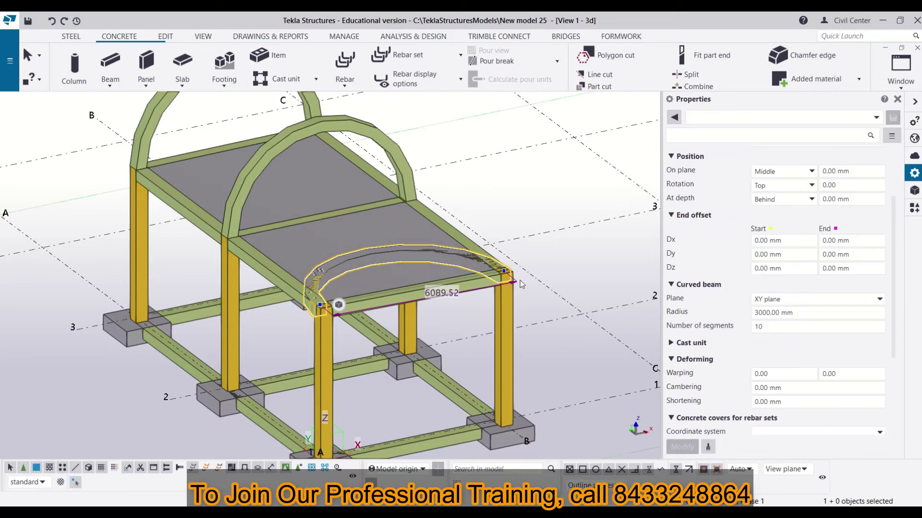
right_click(503, 278)
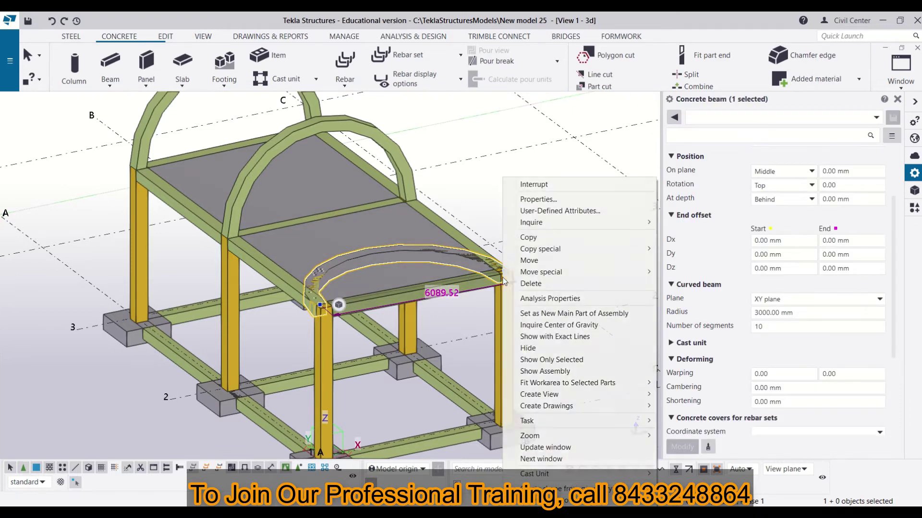
mouse_move(608, 274)
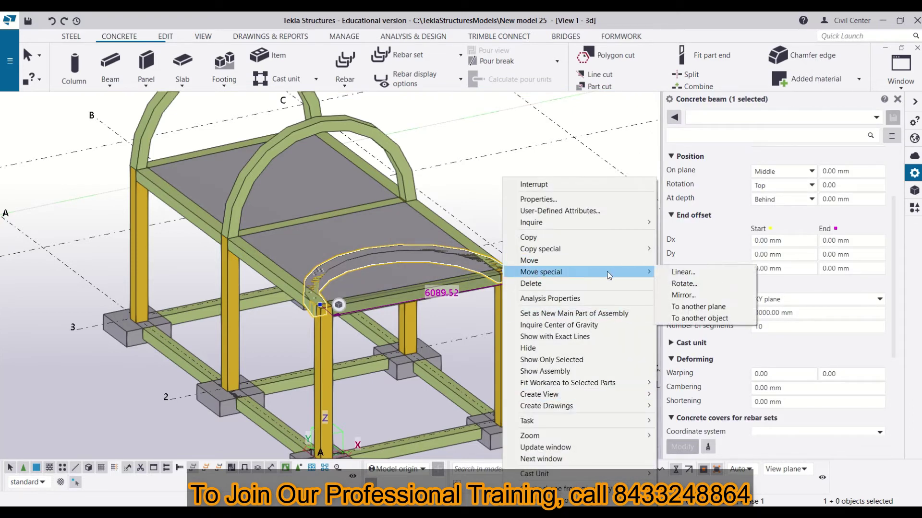
click(691, 284)
click(236, 121)
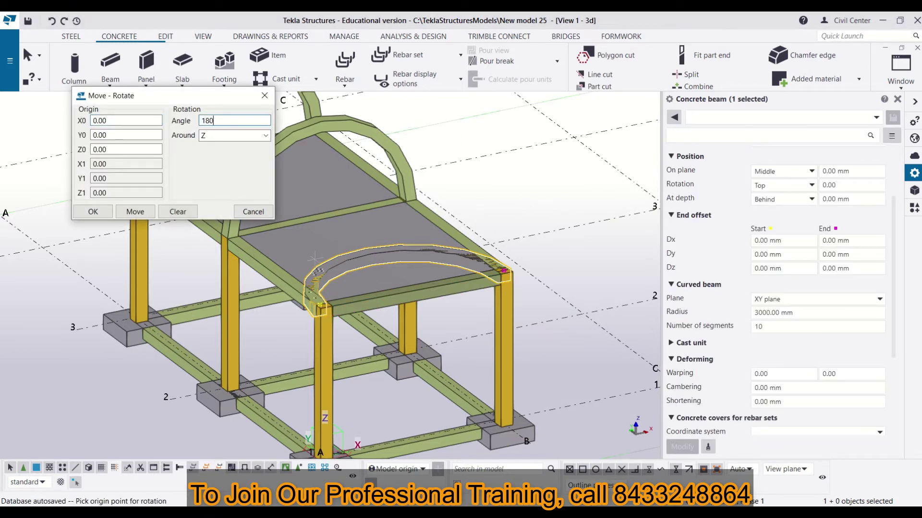
click(141, 214)
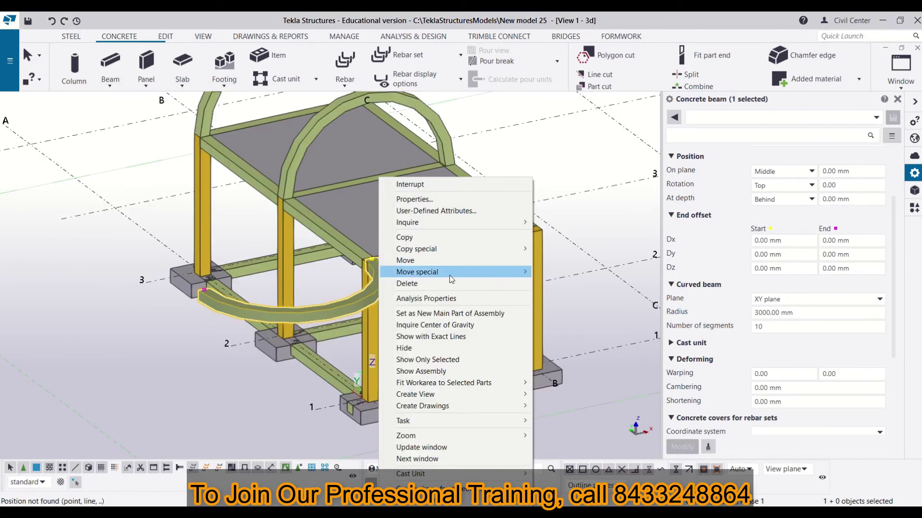
- Move the curved beam linearly from its start to the column intersection (dX 6082.94, dY -282.94)
mouse_move(462, 272)
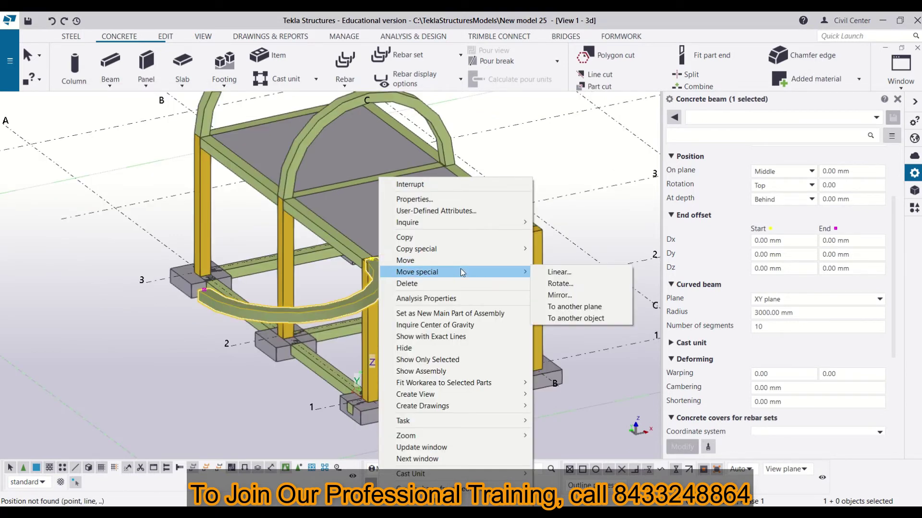
click(558, 272)
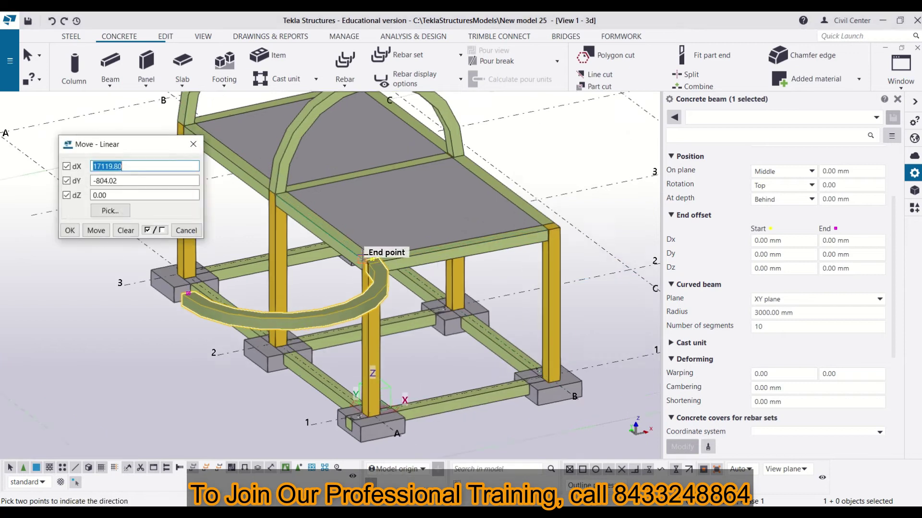
scroll(365, 260, up, 3)
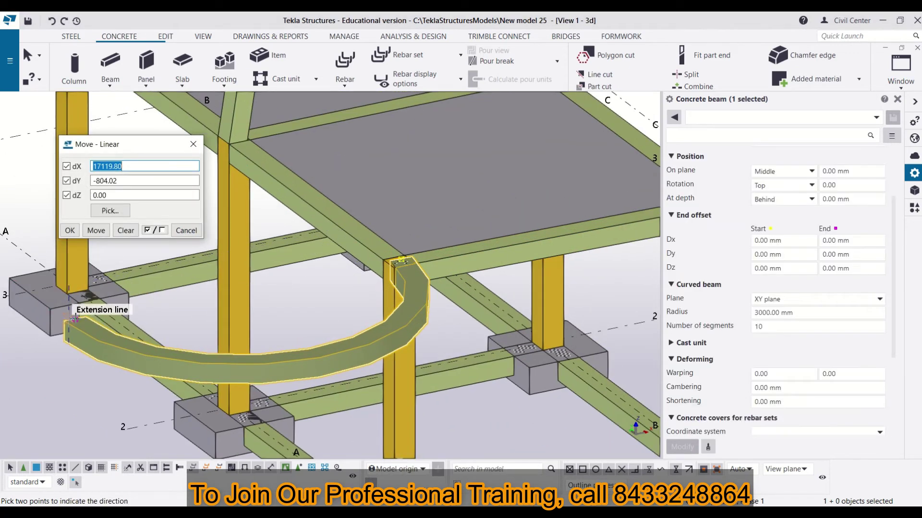
scroll(74, 318, up, 3)
click(52, 300)
scroll(53, 300, down, 2)
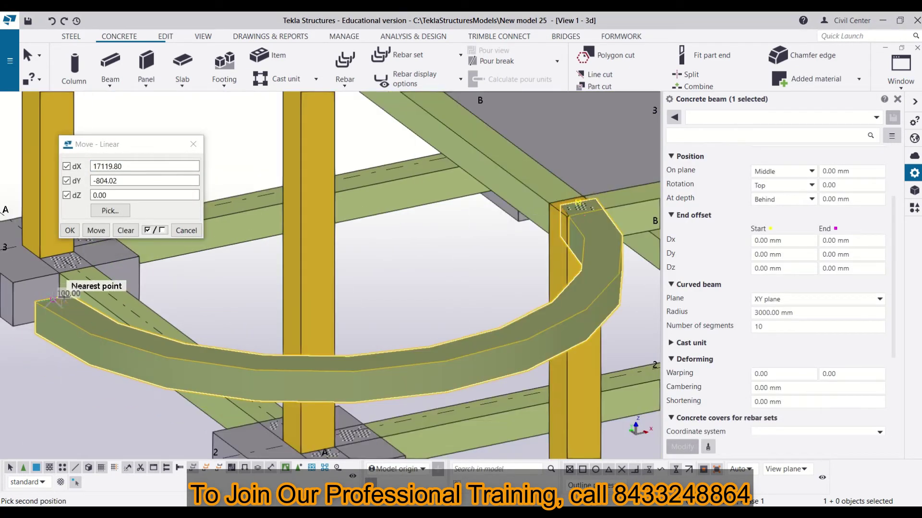
click(579, 204)
scroll(220, 294, down, 5)
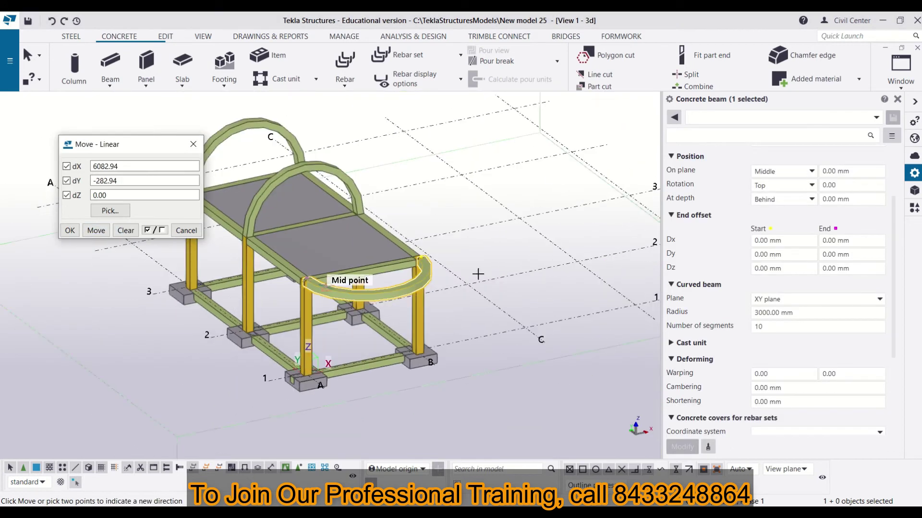
scroll(432, 266, up, 2)
- Dismiss the snapping options, then reselect the curved beam to check its end positions
right_click(478, 243)
key(Escape)
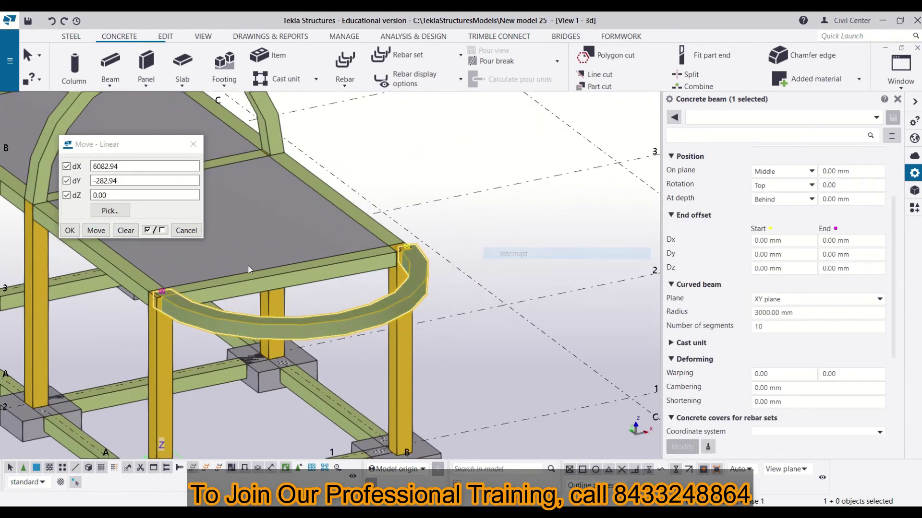
scroll(134, 292, up, 2)
scroll(133, 293, up, 3)
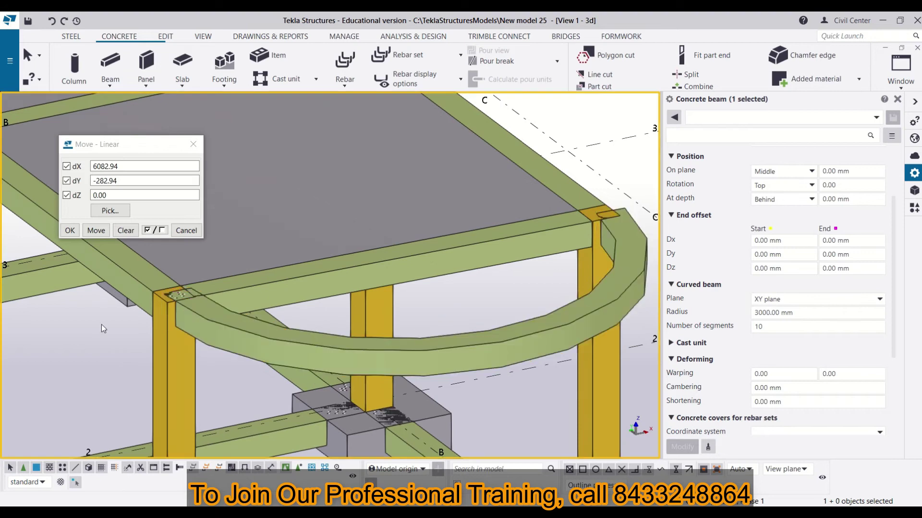
key(Escape)
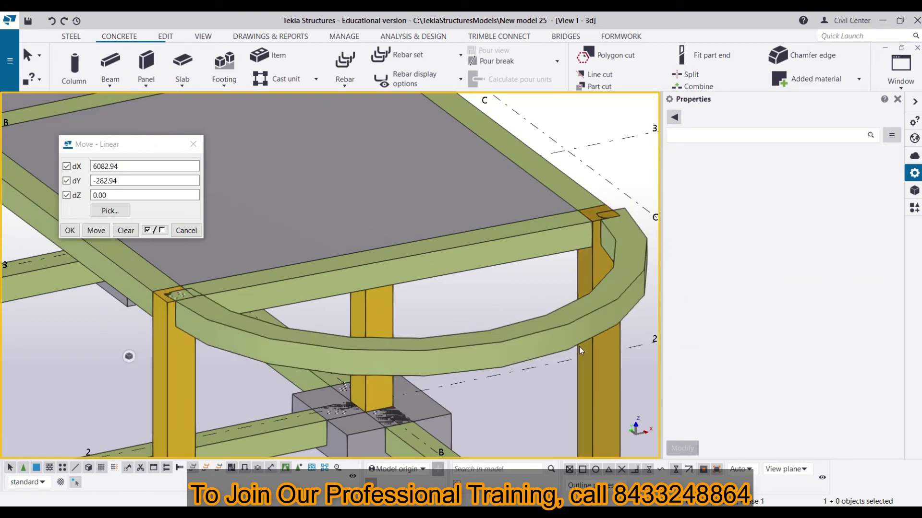
scroll(520, 331, down, 2)
click(285, 306)
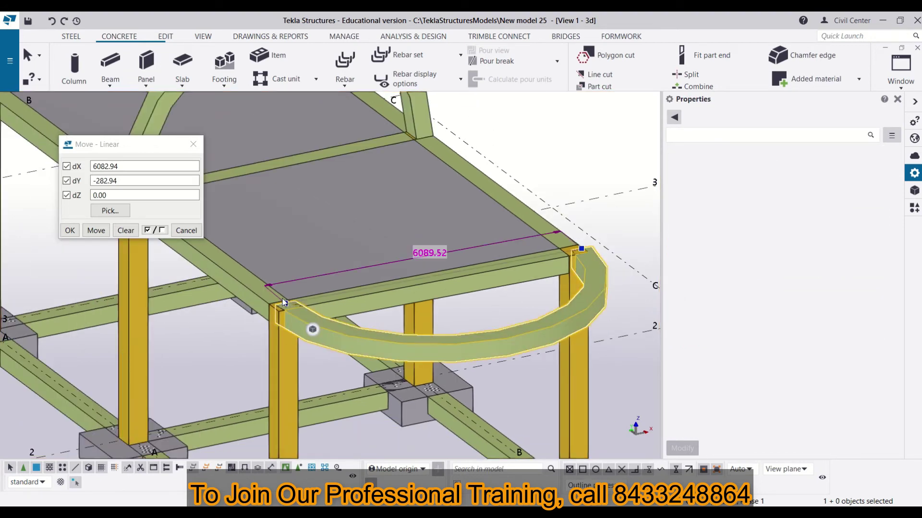
scroll(286, 307, up, 2)
scroll(285, 306, up, 2)
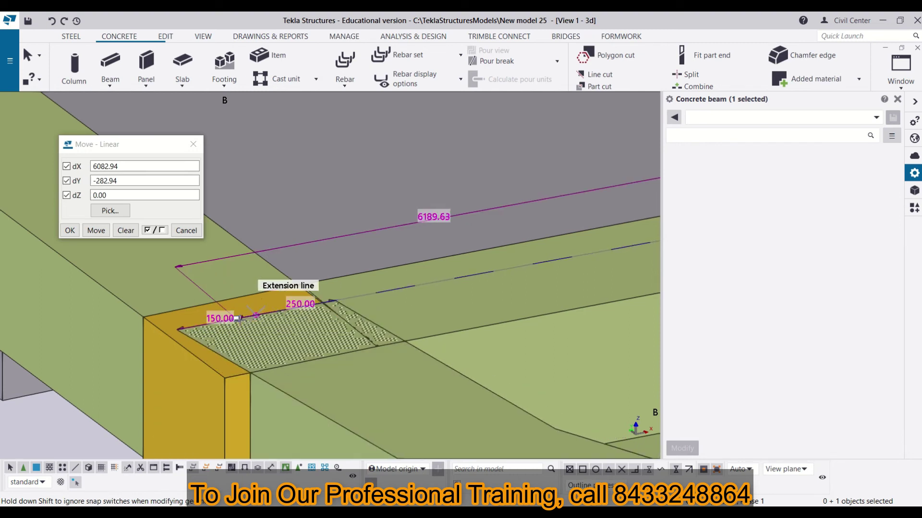
- Check the beam ends, interrupt the move command, and close the Move - Linear dialog
scroll(189, 383, down, 5)
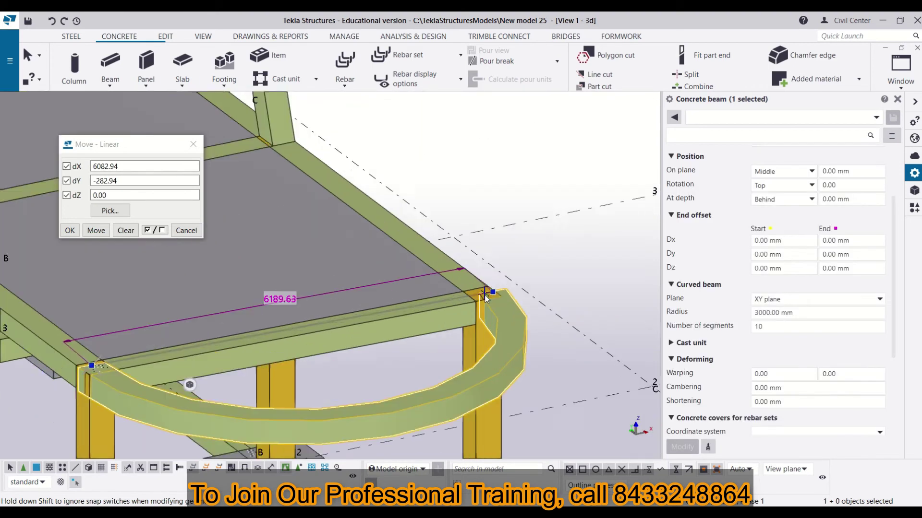
scroll(489, 287, up, 5)
scroll(478, 289, down, 5)
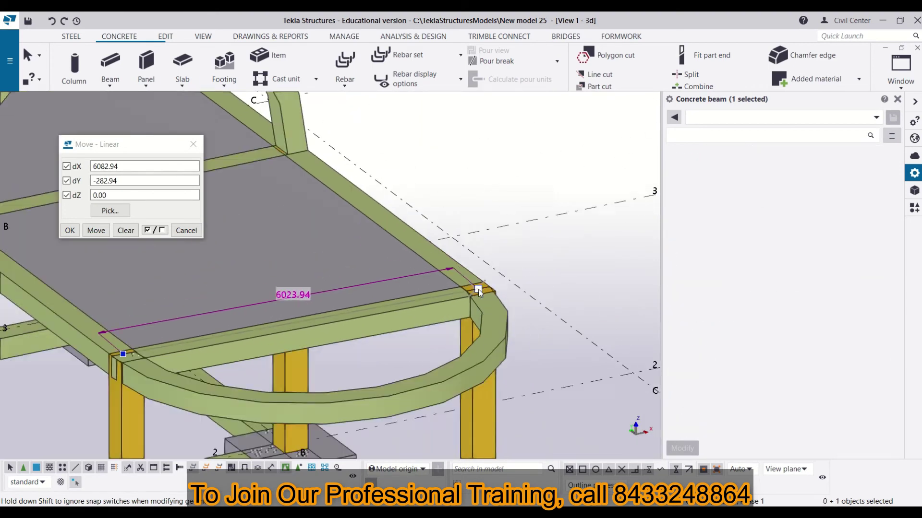
scroll(199, 338, up, 5)
scroll(200, 339, down, 2)
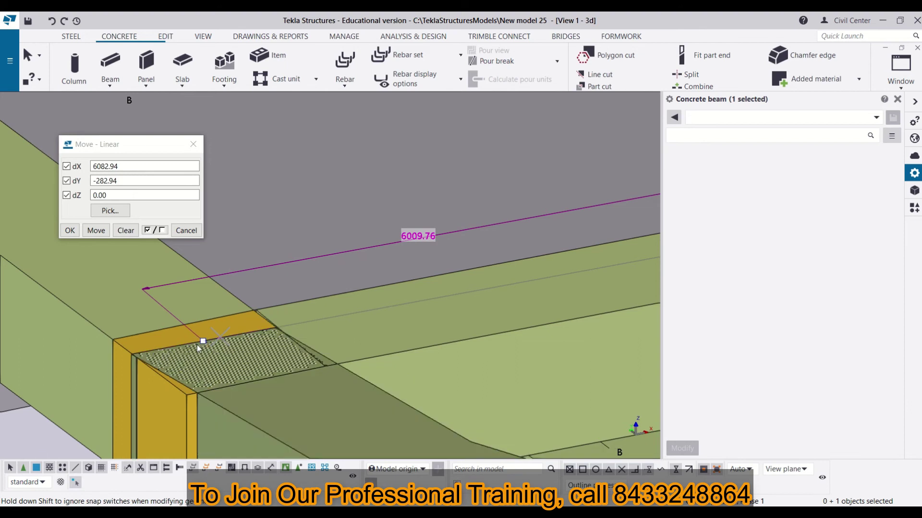
scroll(208, 341, up, 1)
scroll(207, 341, down, 5)
right_click(561, 307)
click(566, 313)
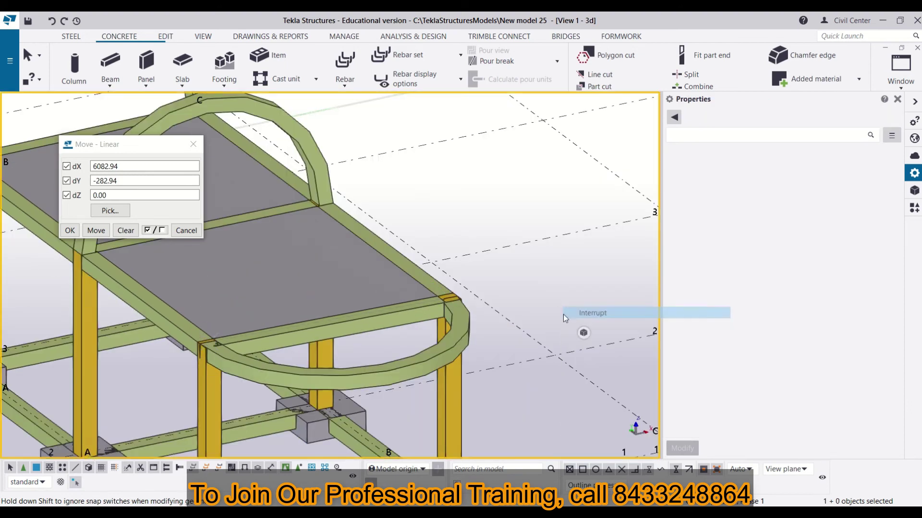
click(187, 230)
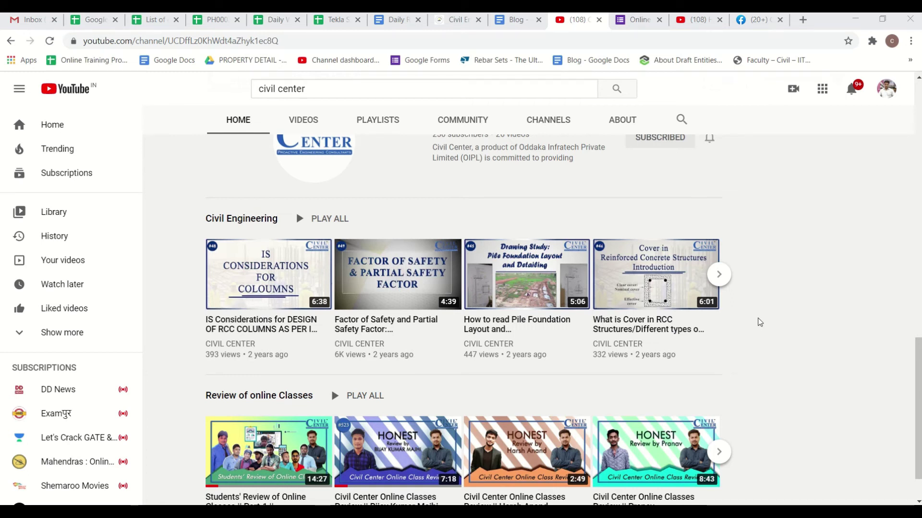
scroll(760, 322, up, 9)
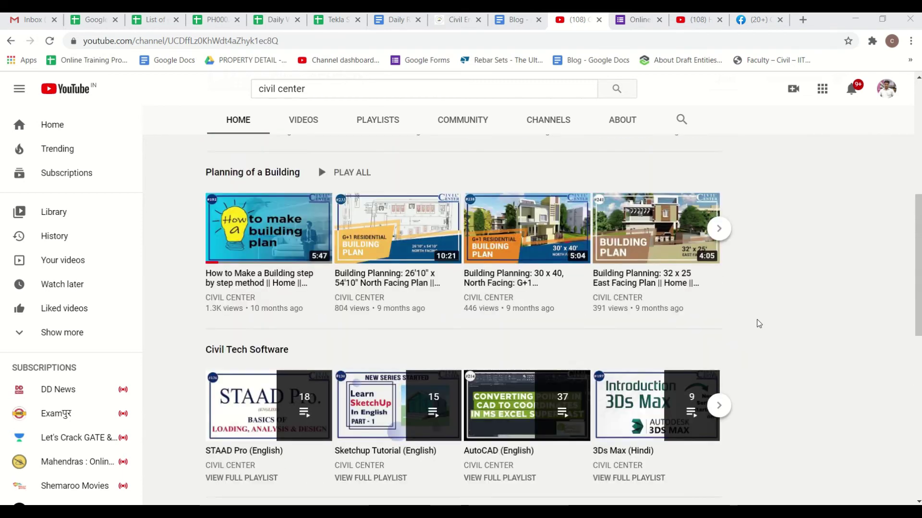
scroll(758, 323, up, 8)
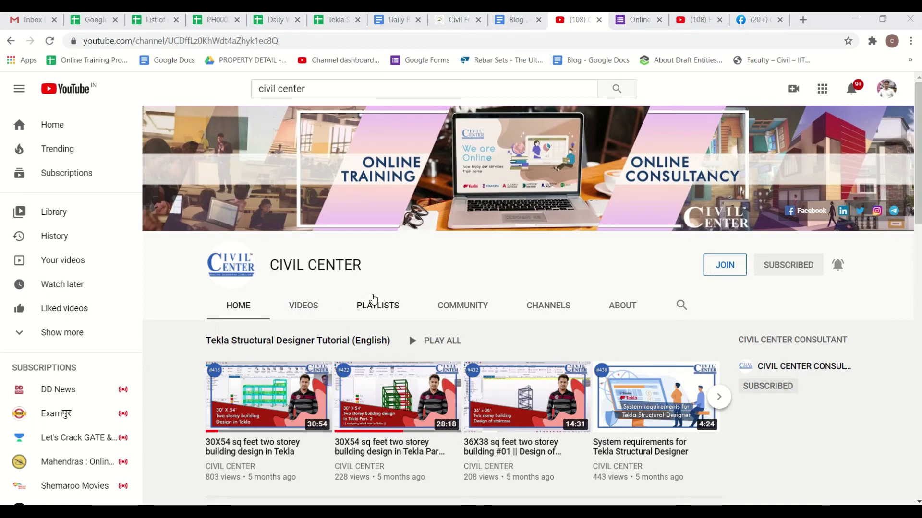
click(380, 308)
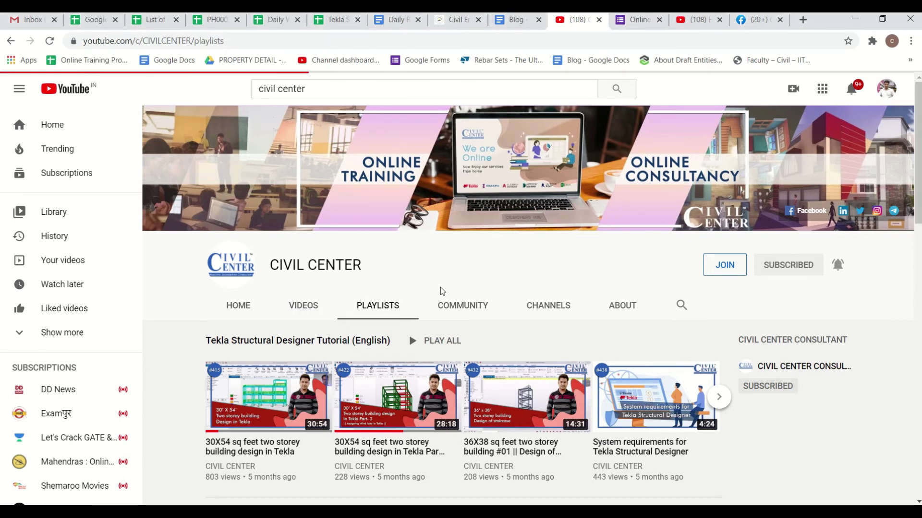
scroll(440, 287, down, 4)
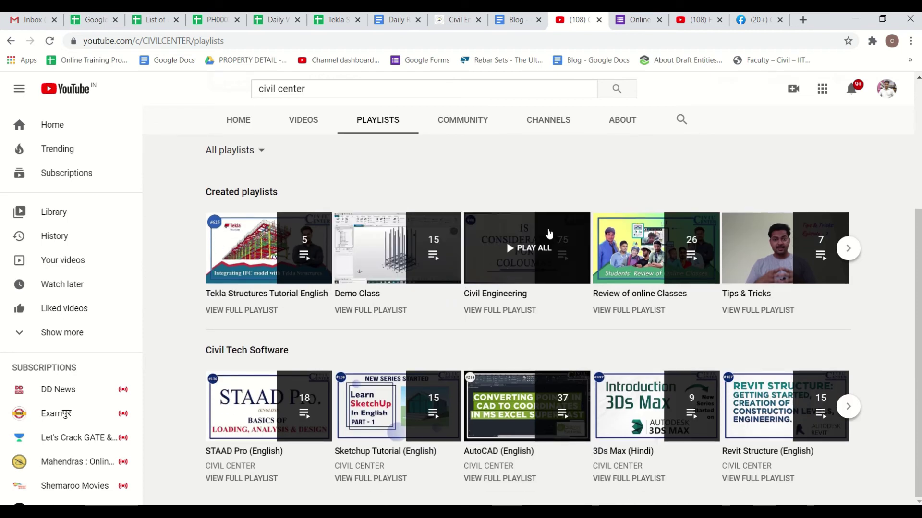
click(690, 25)
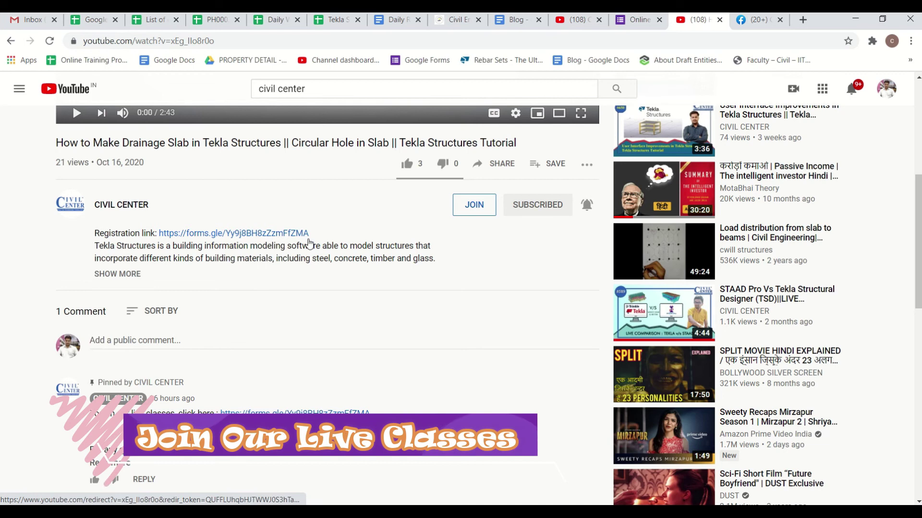
click(638, 22)
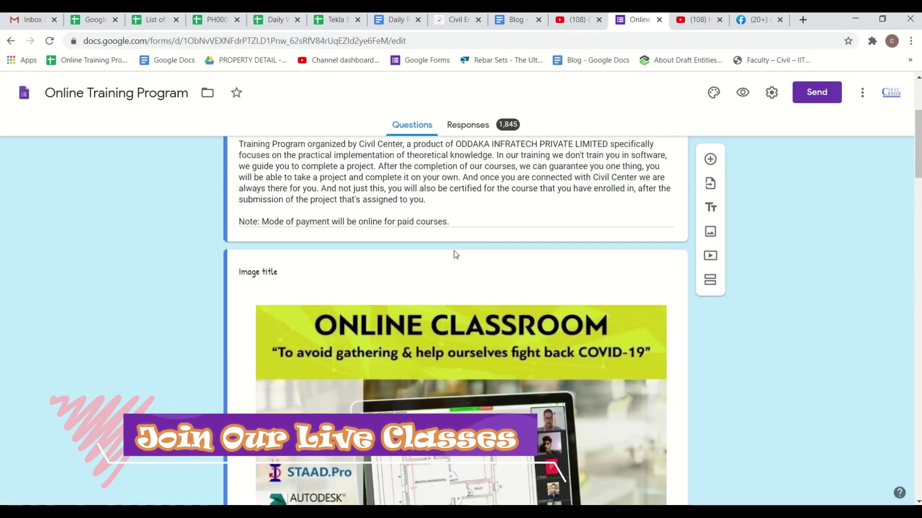
scroll(456, 255, down, 20)
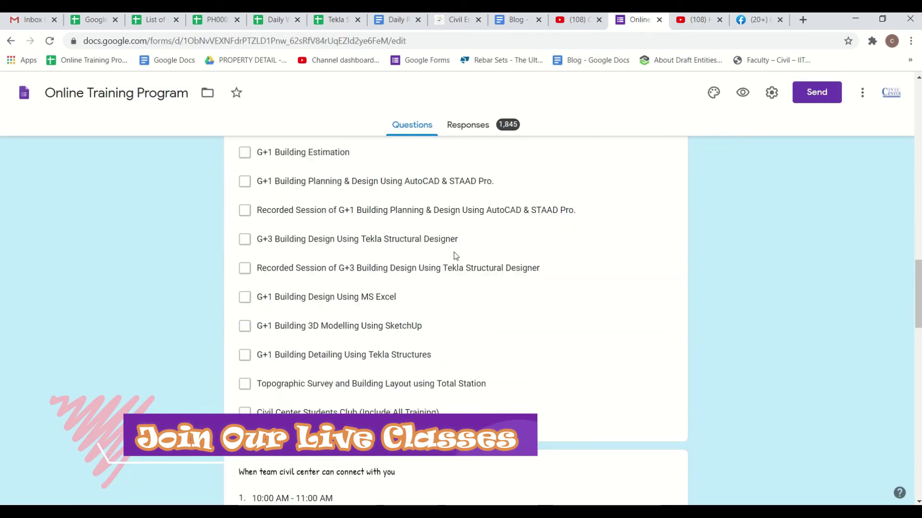
scroll(456, 256, down, 4)
scroll(380, 305, down, 12)
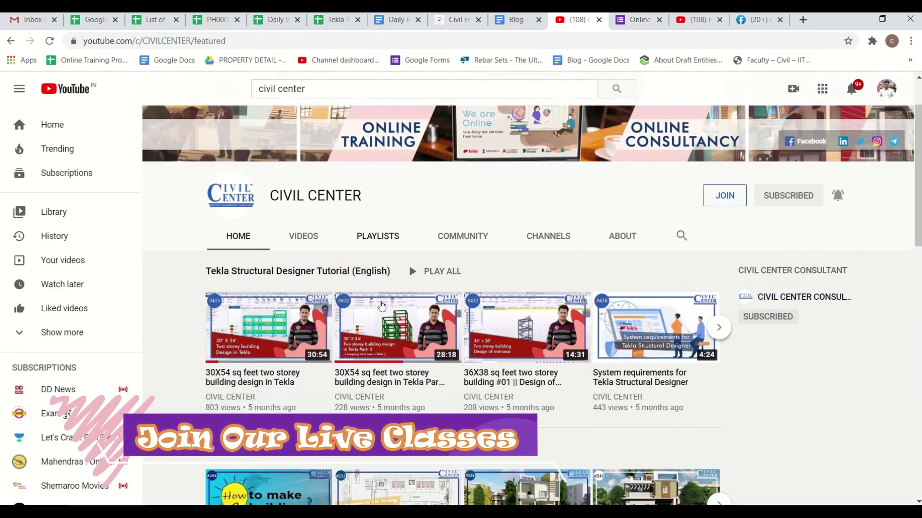
scroll(381, 306, down, 1)
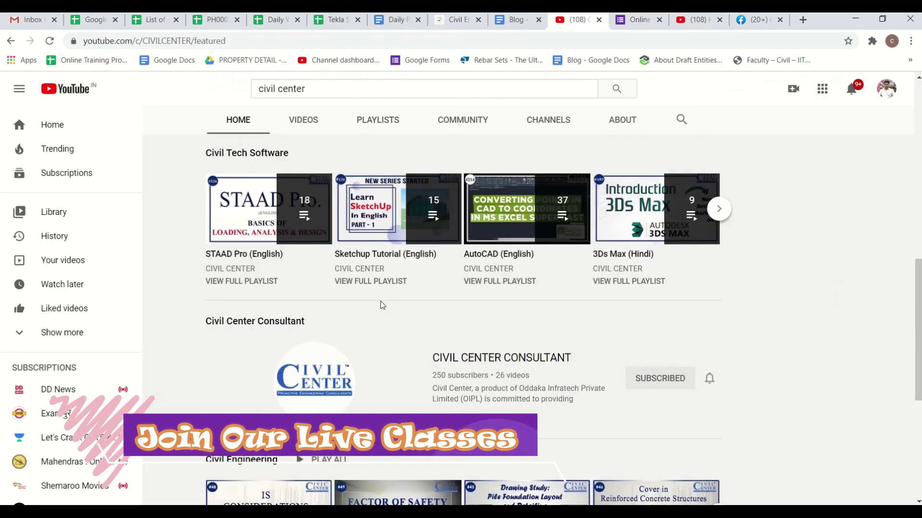
scroll(382, 305, down, 1)
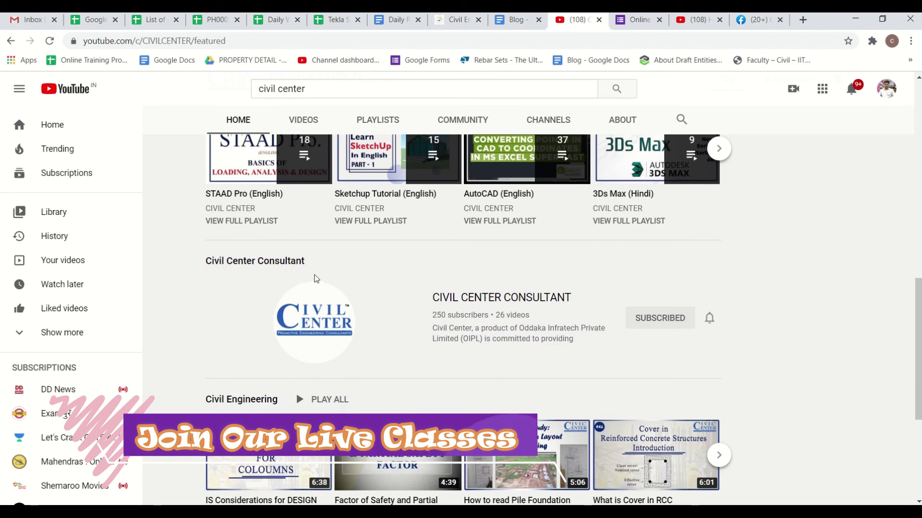
scroll(315, 278, down, 4)
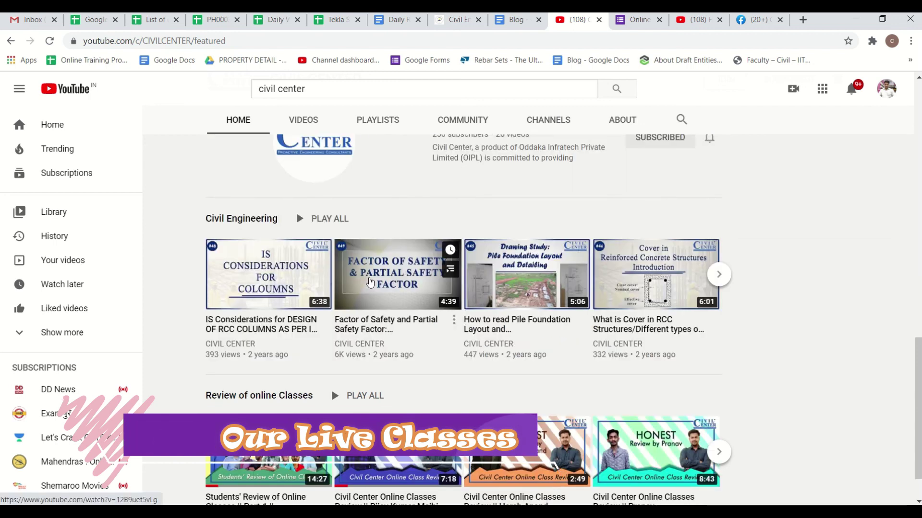